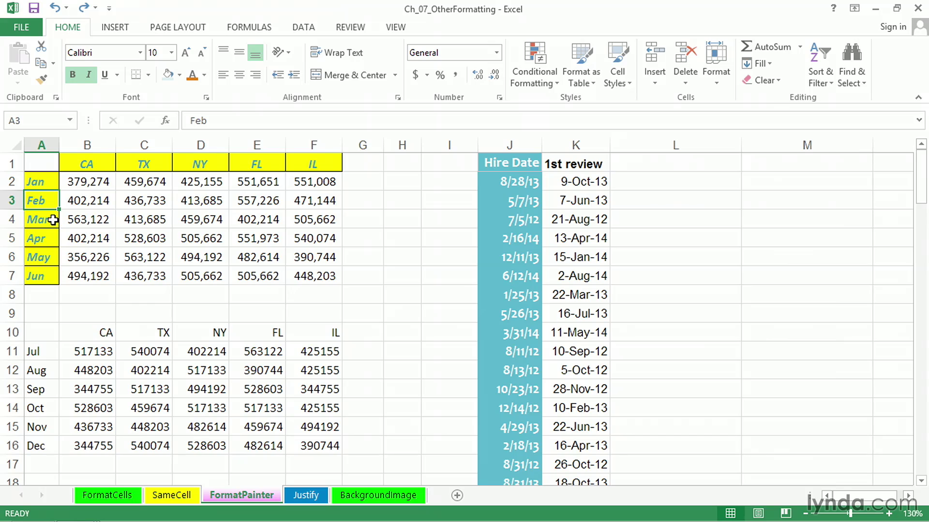
# Select the Jan cell A2 and bring up its shortcut menu.
pyautogui.click(50, 189)
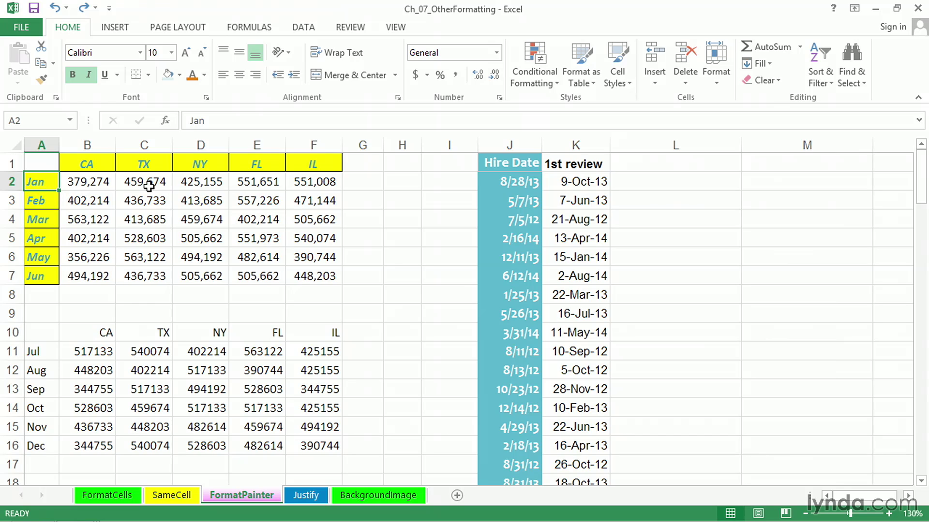
pyautogui.rightClick(38, 183)
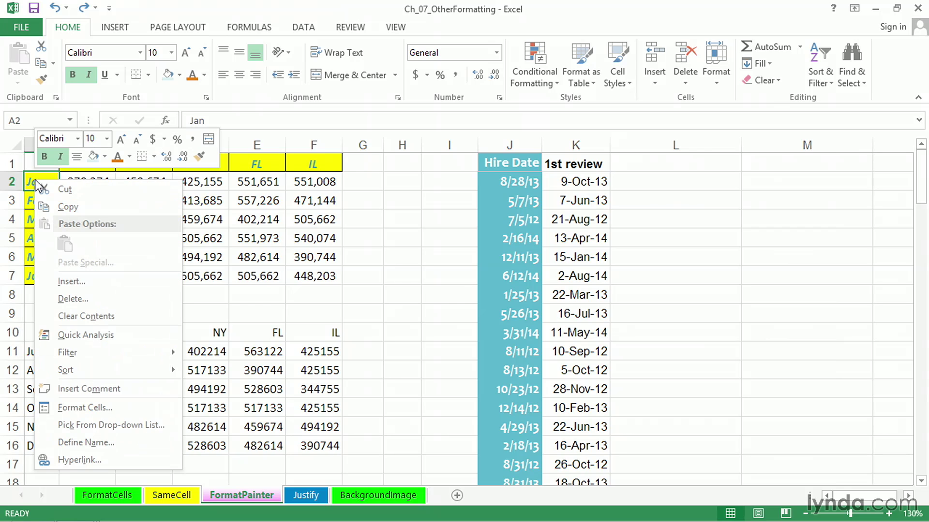
pyautogui.click(62, 205)
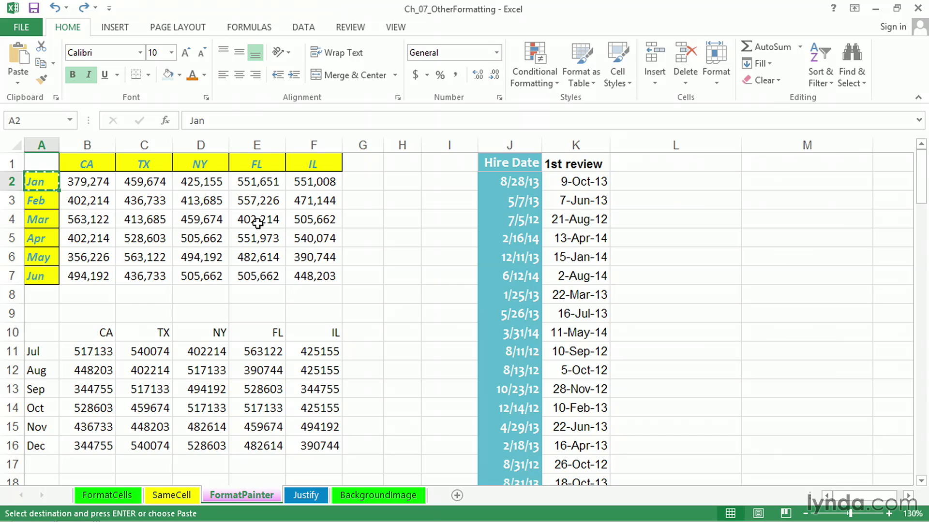
pyautogui.moveTo(264, 208); pyautogui.dragTo(264, 239)
pyautogui.hotkey('ctrl', 'v')
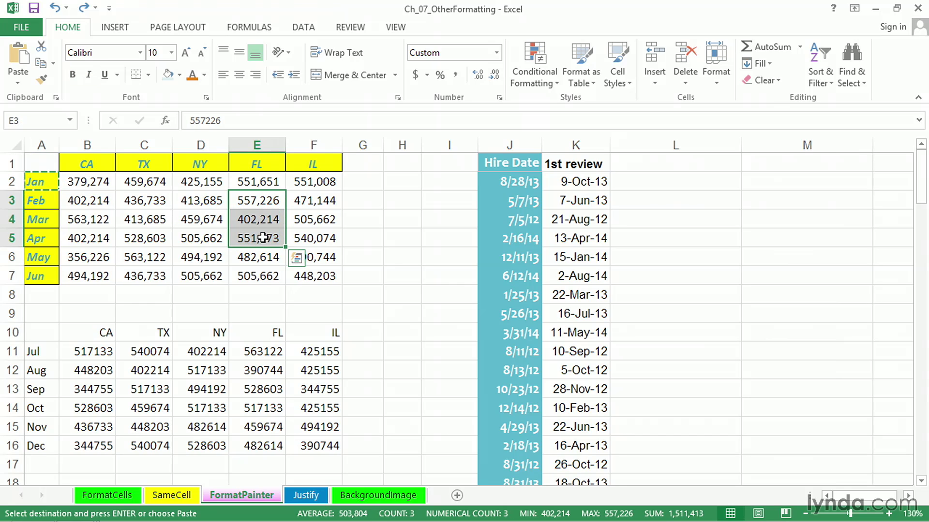
pyautogui.rightClick(263, 238)
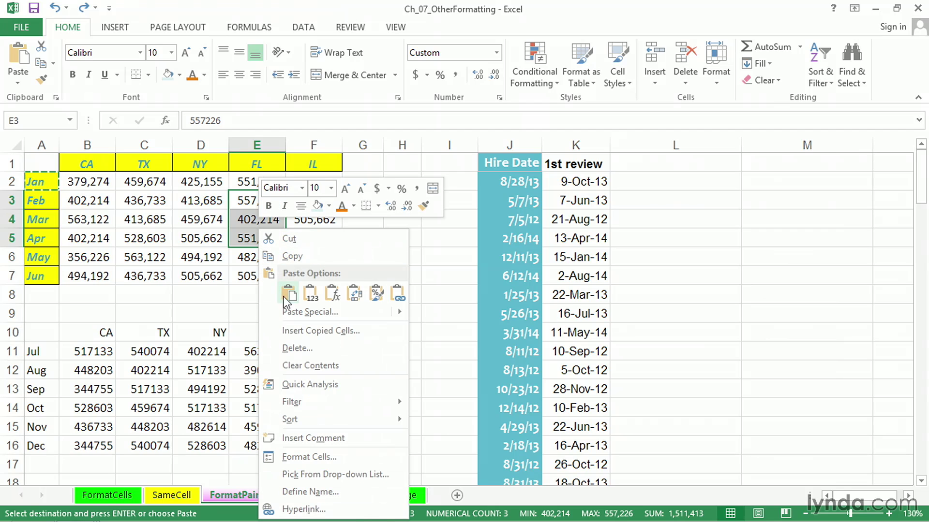
pyautogui.click(295, 313)
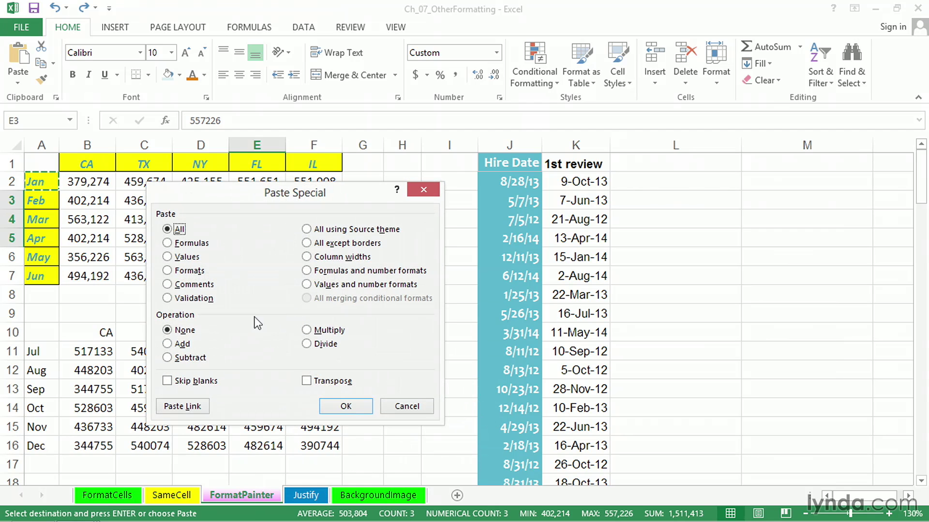
pyautogui.click(194, 271)
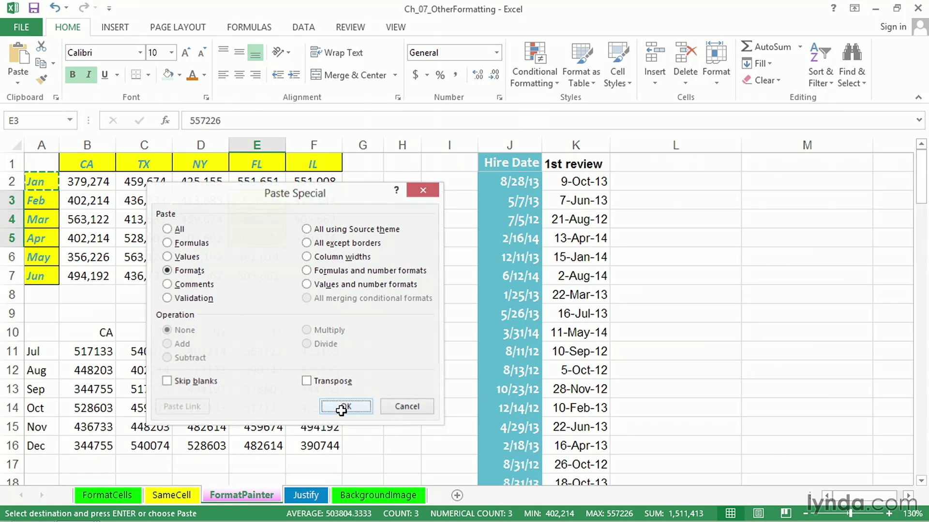
pyautogui.click(344, 406)
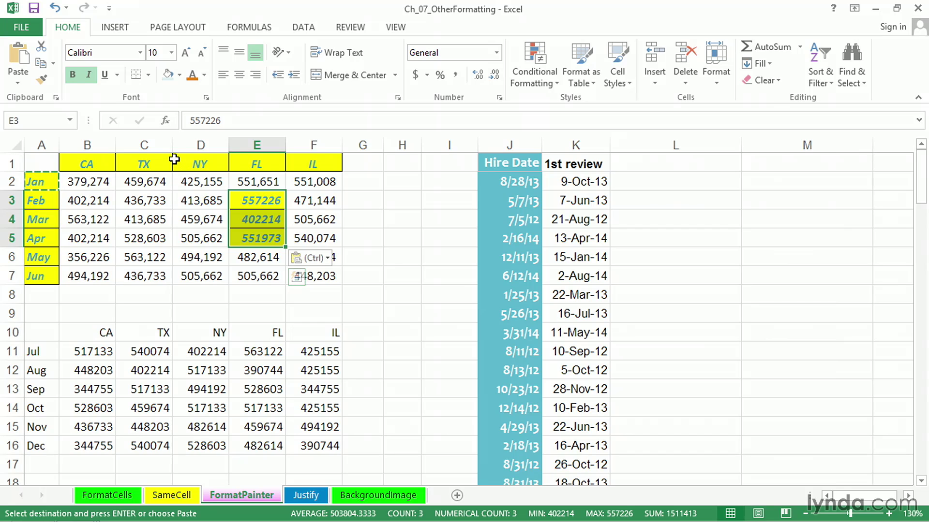
pyautogui.hotkey('ctrl', 'z')
pyautogui.press('Escape')
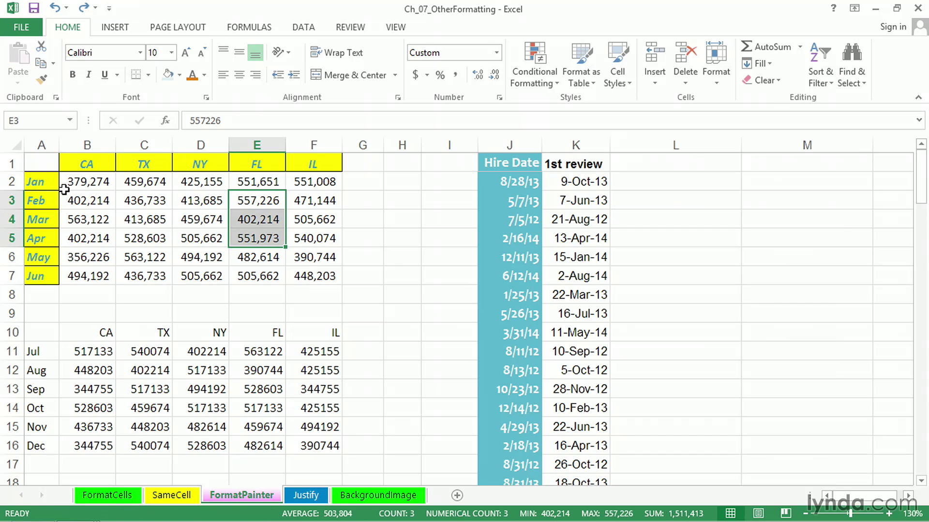
# Paint the Jan–Jun yellow, green italic style from A2:A7 onto the Jul–Dec cells A11:A16.
pyautogui.moveTo(249, 202); pyautogui.dragTo(252, 238)
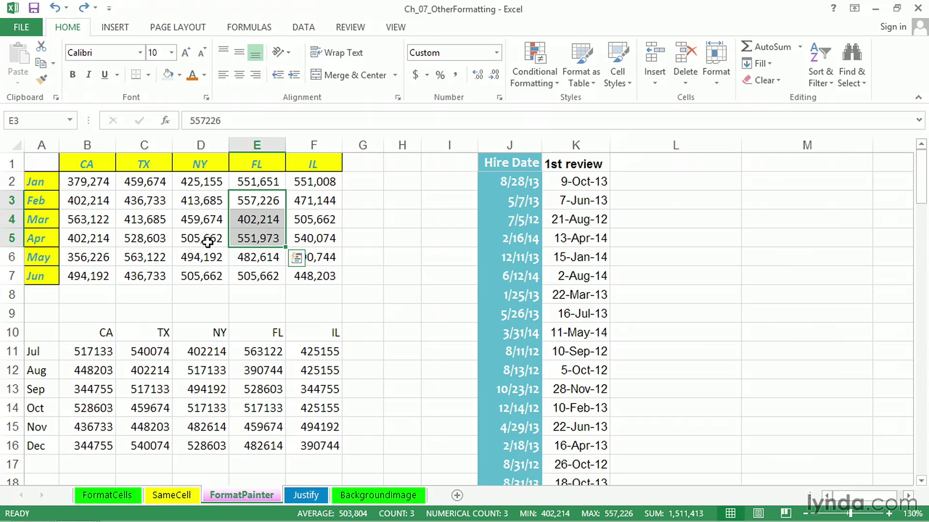
pyautogui.moveTo(41, 181); pyautogui.dragTo(41, 279)
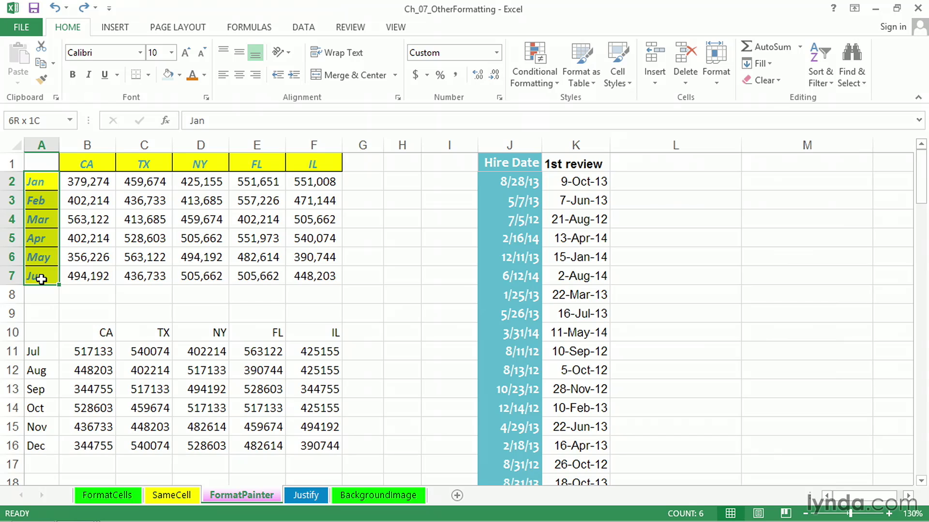
pyautogui.moveTo(41, 280); pyautogui.dragTo(41, 279)
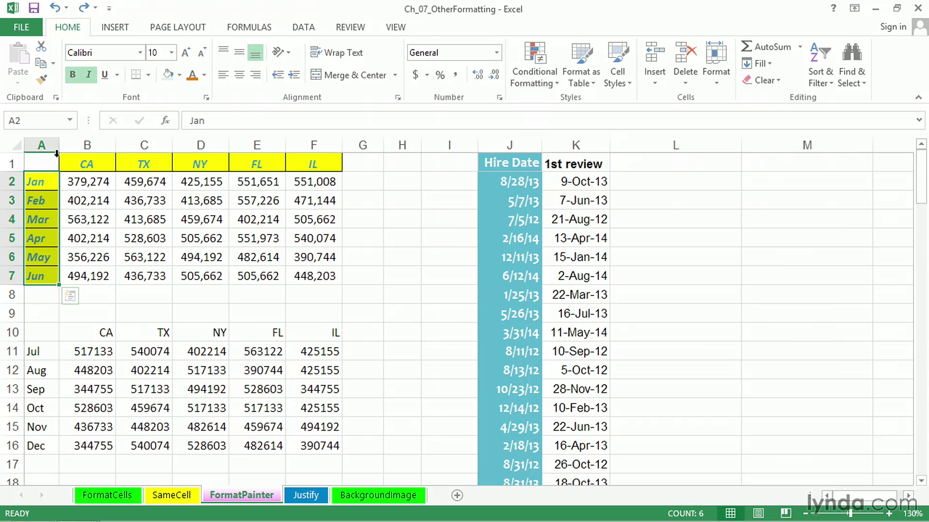
pyautogui.click(42, 80)
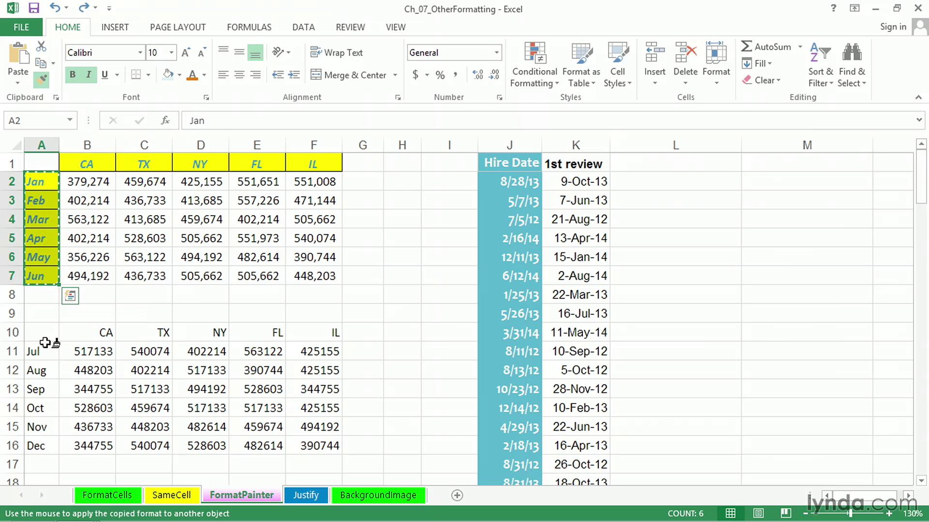
pyautogui.moveTo(41, 353); pyautogui.dragTo(42, 445)
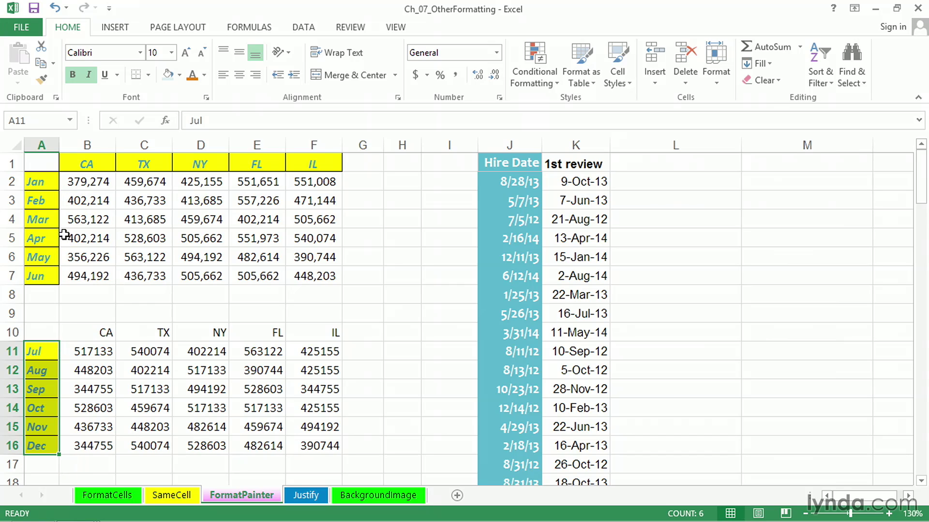
# Pick up cell A2's format with Format Painter for repeated use.
pyautogui.click(50, 189)
pyautogui.hotkey('ctrl', 'shift', 'Down')
pyautogui.click(50, 188)
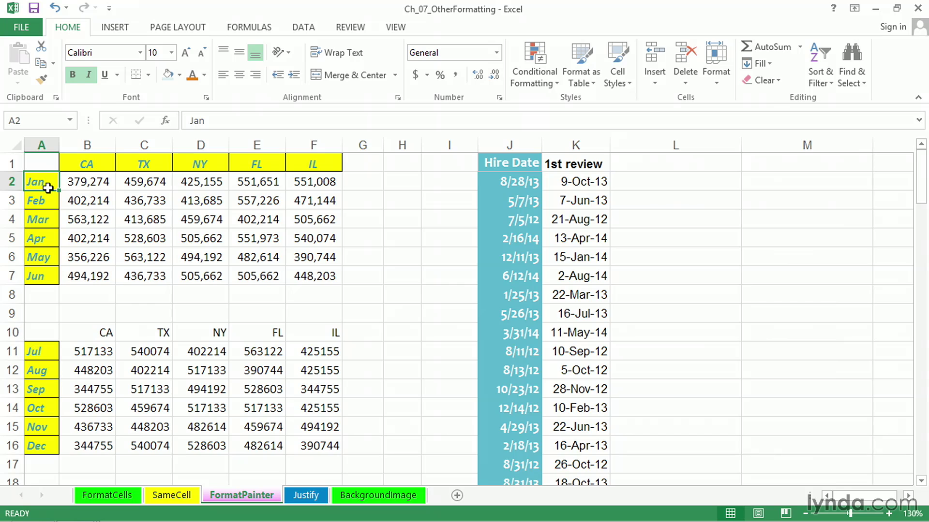
pyautogui.click(42, 78)
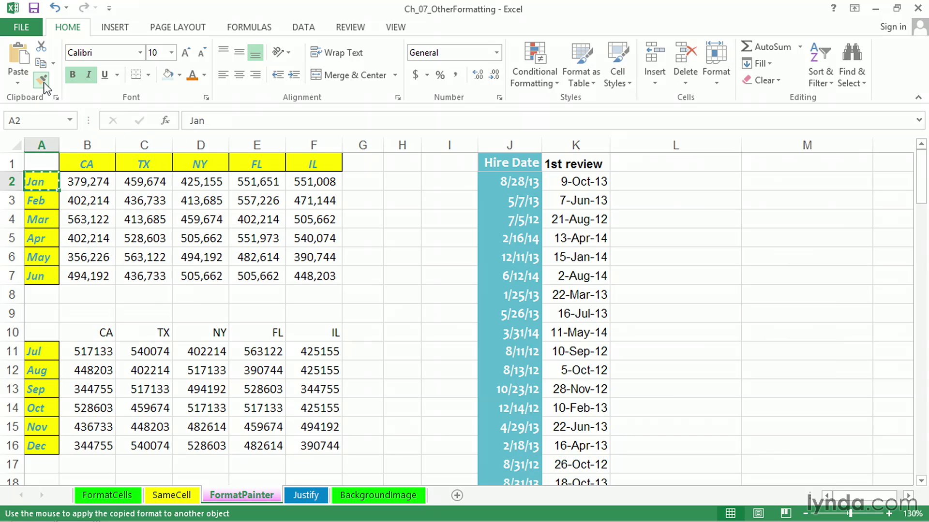
pyautogui.click(208, 200)
pyautogui.moveTo(266, 239); pyautogui.dragTo(307, 239)
pyautogui.click(264, 370)
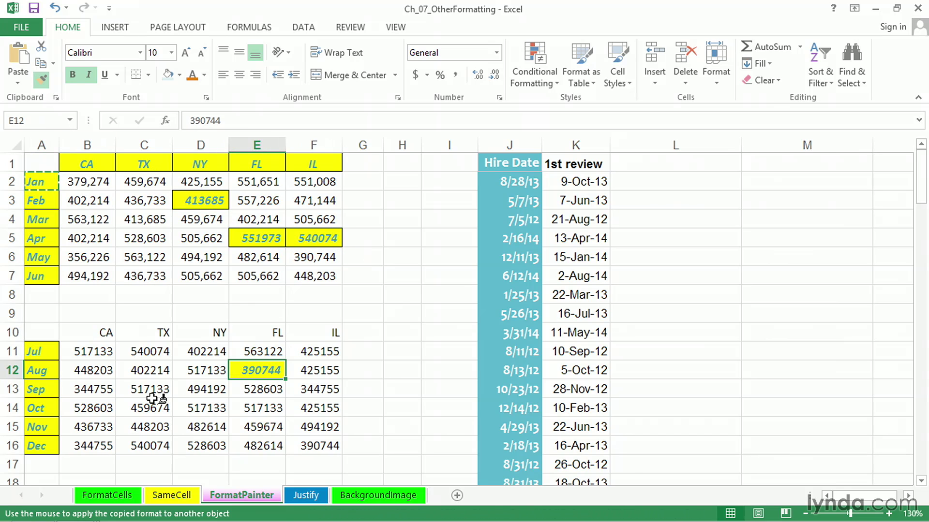
pyautogui.moveTo(150, 393); pyautogui.dragTo(156, 410)
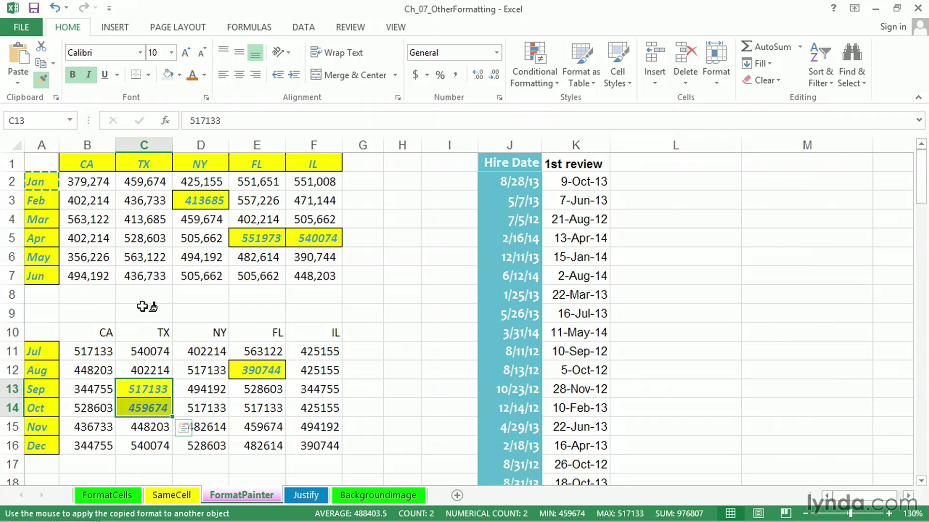
pyautogui.press('Escape')
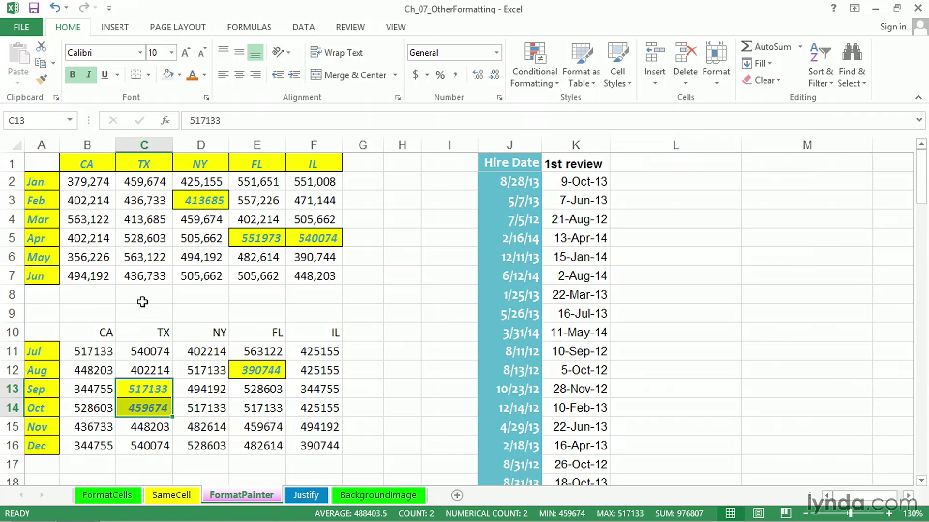
pyautogui.hotkey('ctrl', 'z')
pyautogui.hotkey('ctrl', 'z')
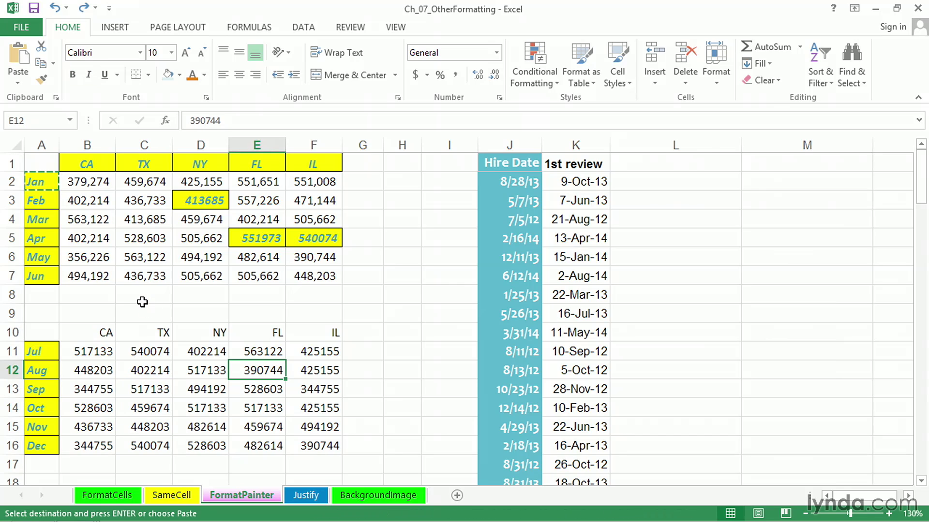
pyautogui.hotkey('ctrl', 'z')
pyautogui.hotkey('ctrl', 'z')
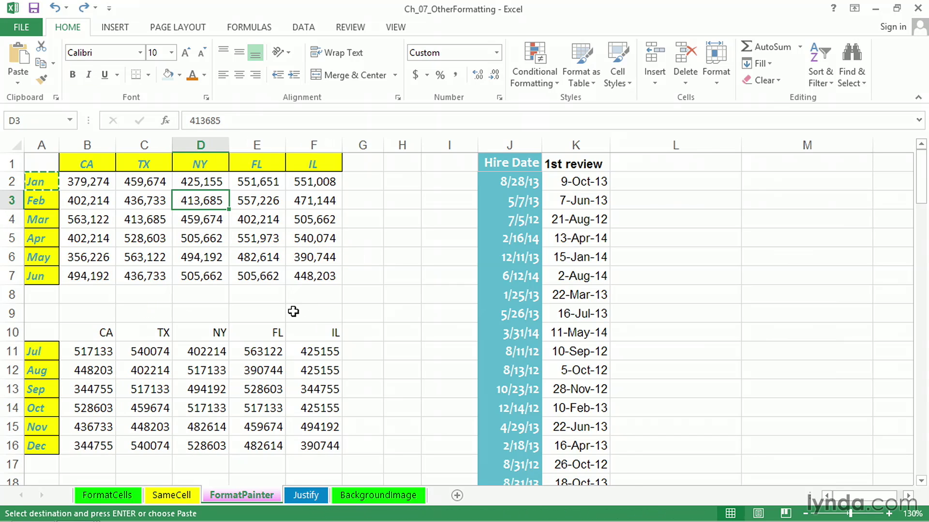
# Paste Special only the formats of B2:F7 onto the lower table, then undo it.
pyautogui.press('Escape')
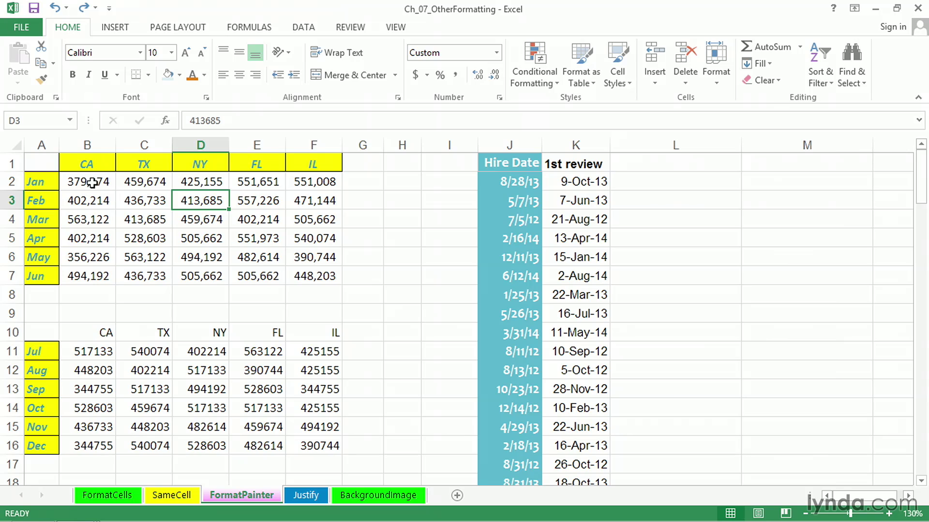
pyautogui.moveTo(92, 184); pyautogui.dragTo(315, 288)
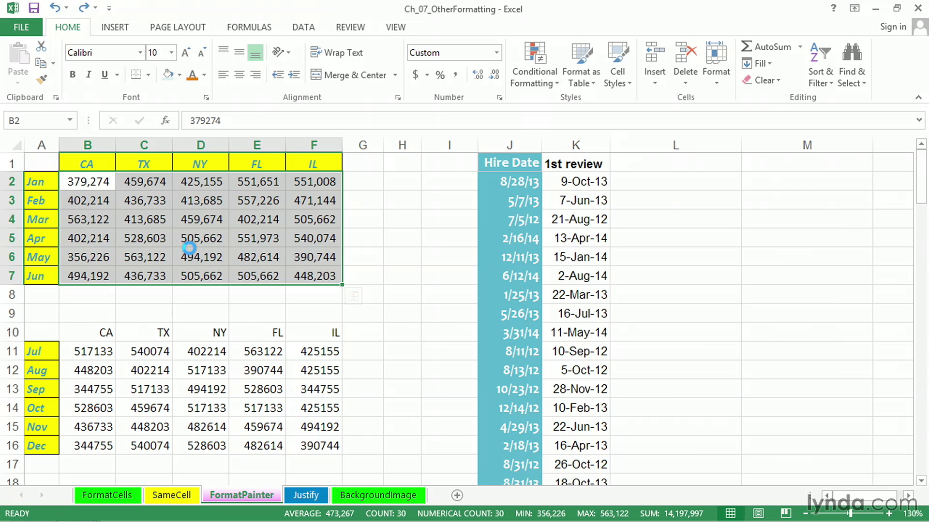
pyautogui.hotkey('ctrl', 'c')
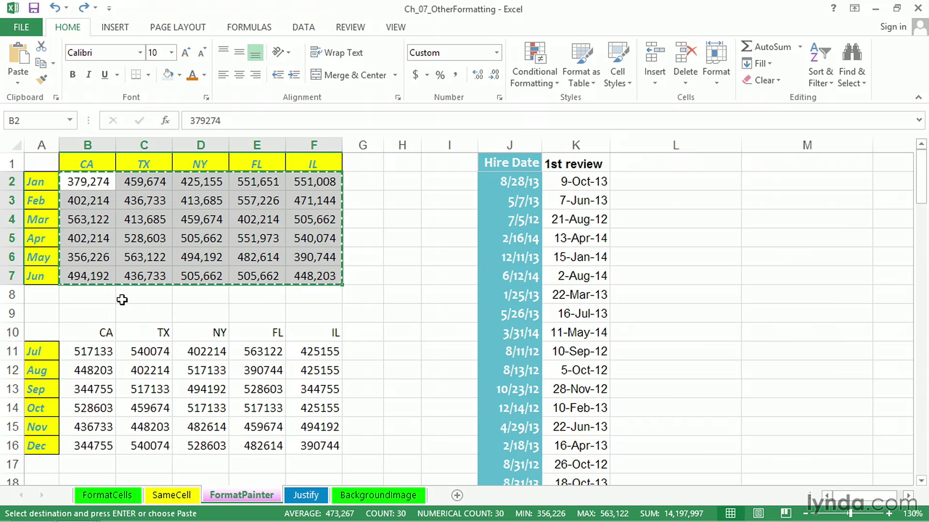
pyautogui.click(103, 356)
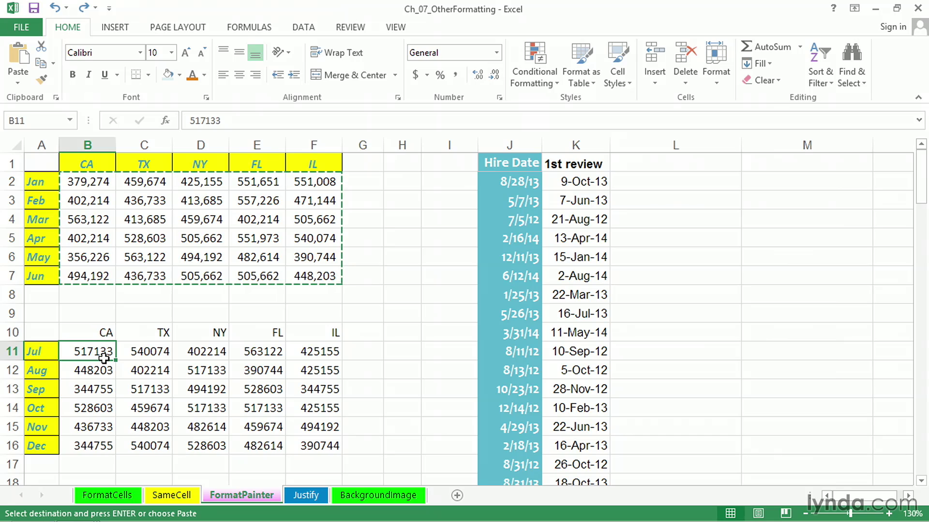
pyautogui.hotkey('ctrl', 'alt', 'v')
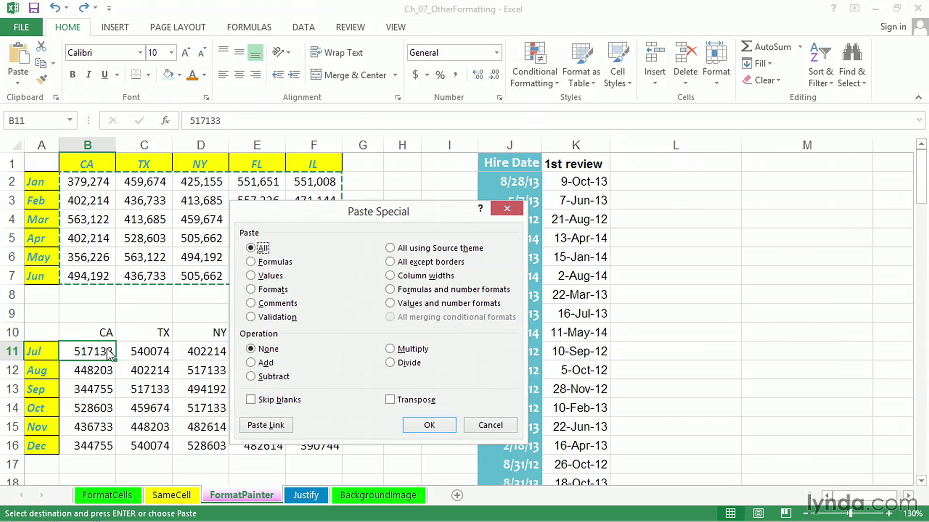
pyautogui.click(274, 290)
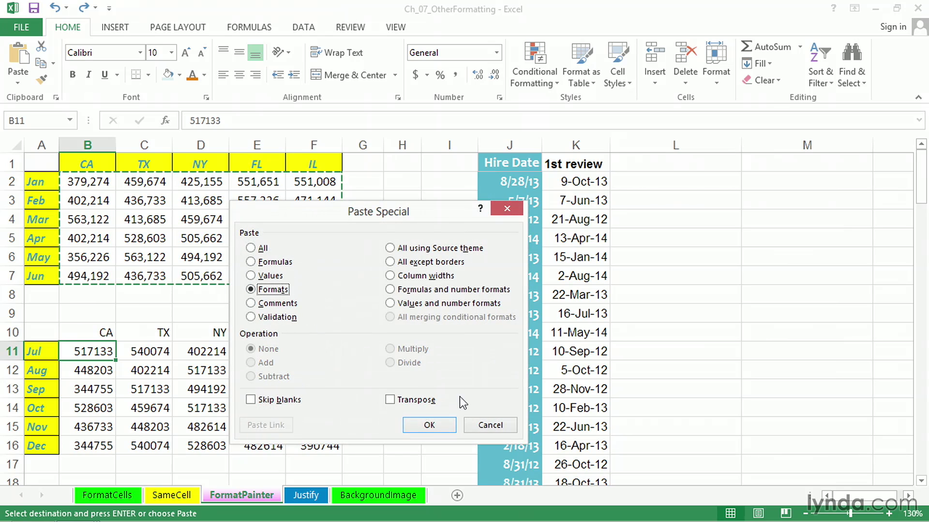
pyautogui.click(430, 425)
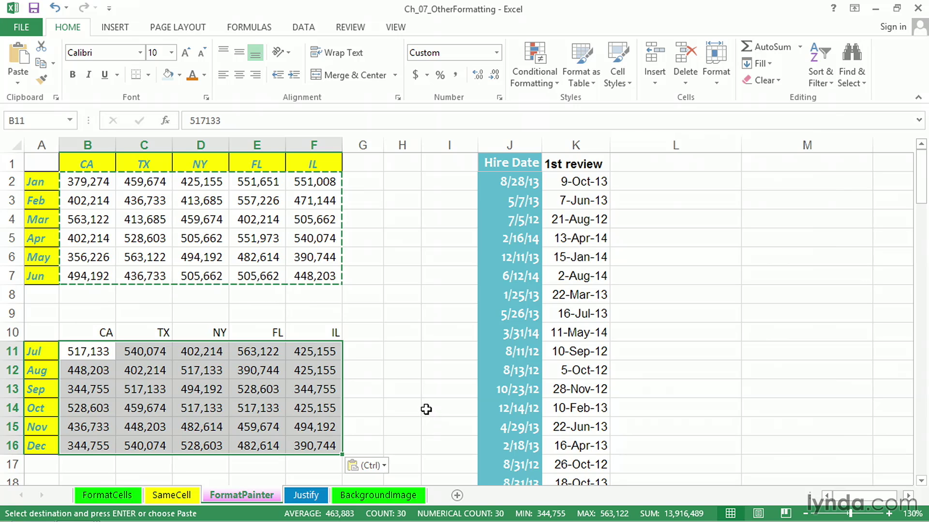
pyautogui.hotkey('ctrl', 'z')
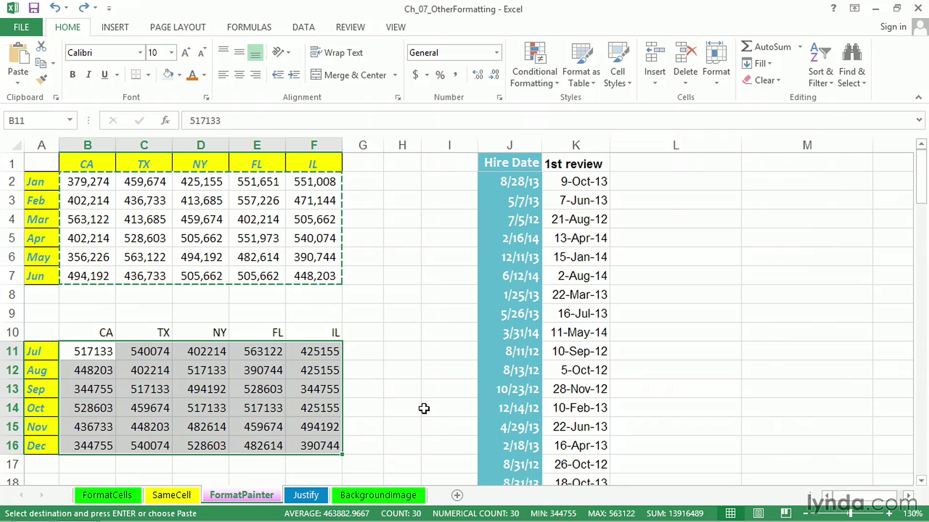
pyautogui.press('Escape')
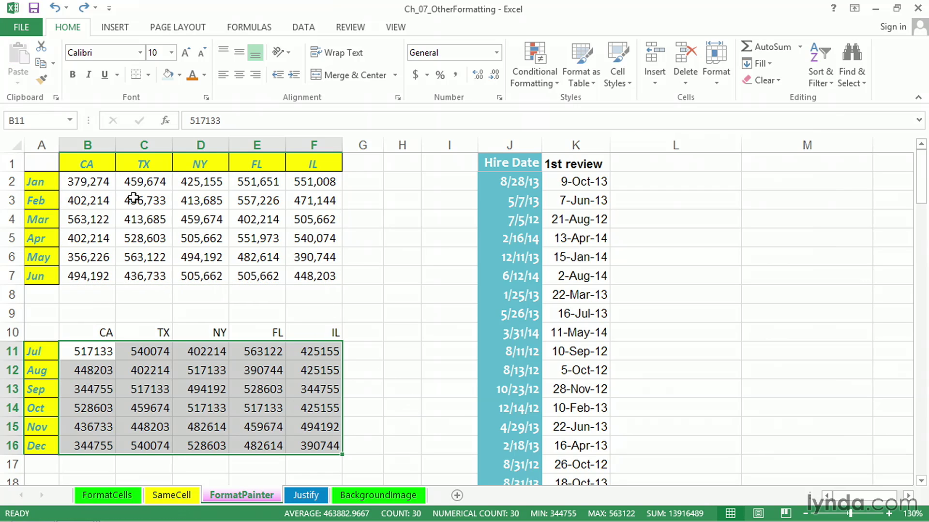
# Paint cell C3's comma number format across the lower table B11:F16.
pyautogui.click(143, 203)
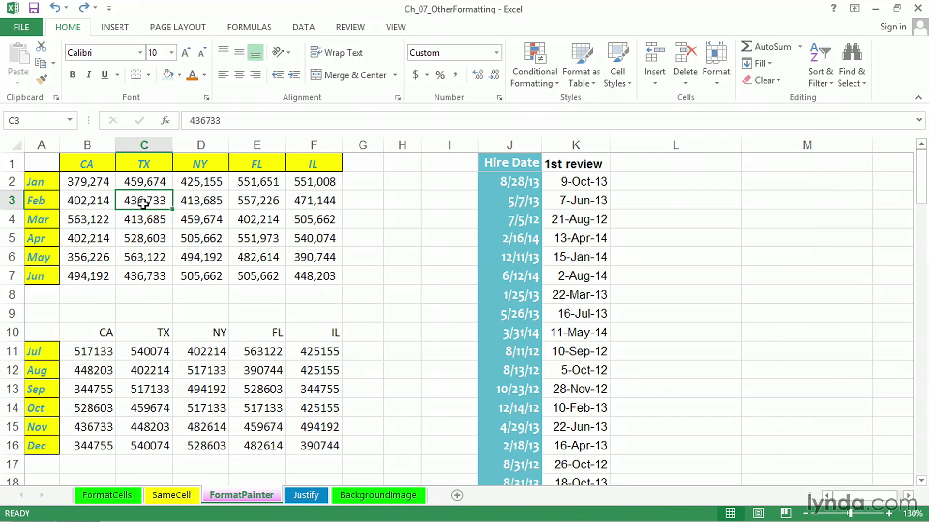
pyautogui.moveTo(97, 354); pyautogui.dragTo(325, 450)
pyautogui.click(141, 206)
pyautogui.click(41, 80)
pyautogui.moveTo(88, 353); pyautogui.dragTo(318, 445)
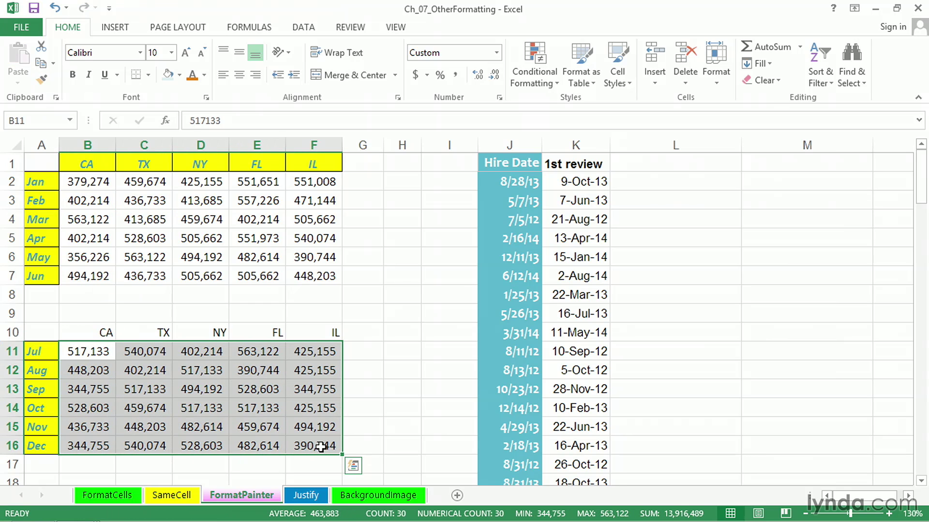
pyautogui.click(309, 360)
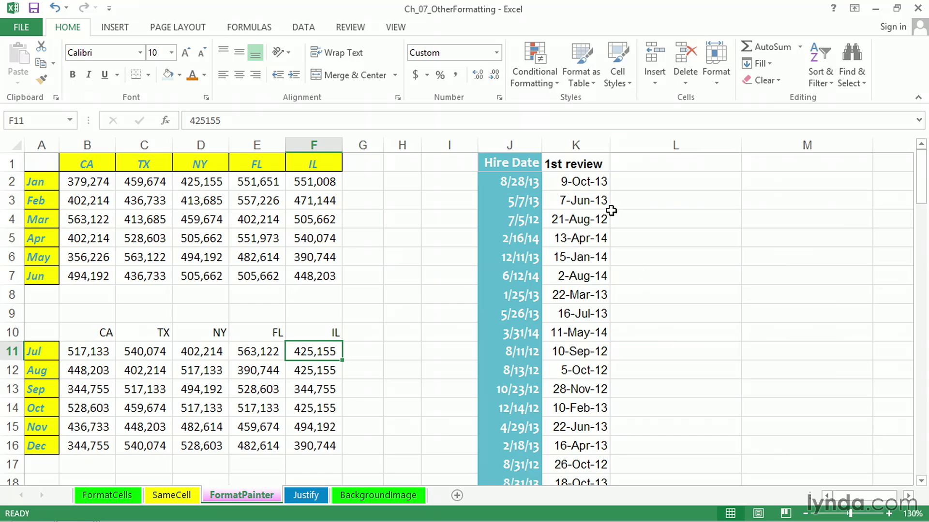
pyautogui.click(530, 155)
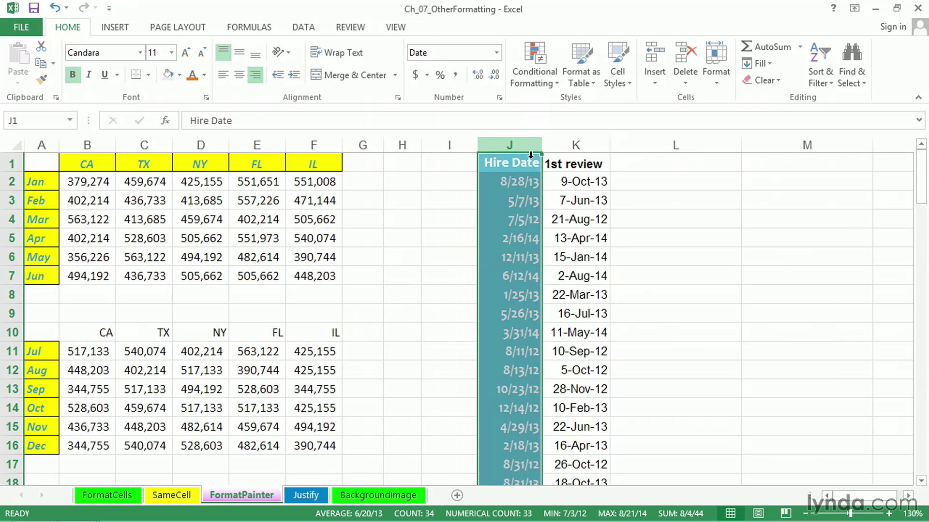
# Right-drag column J onto column K, copying only its teal fill and m/d/yy date format.
pyautogui.click(460, 154)
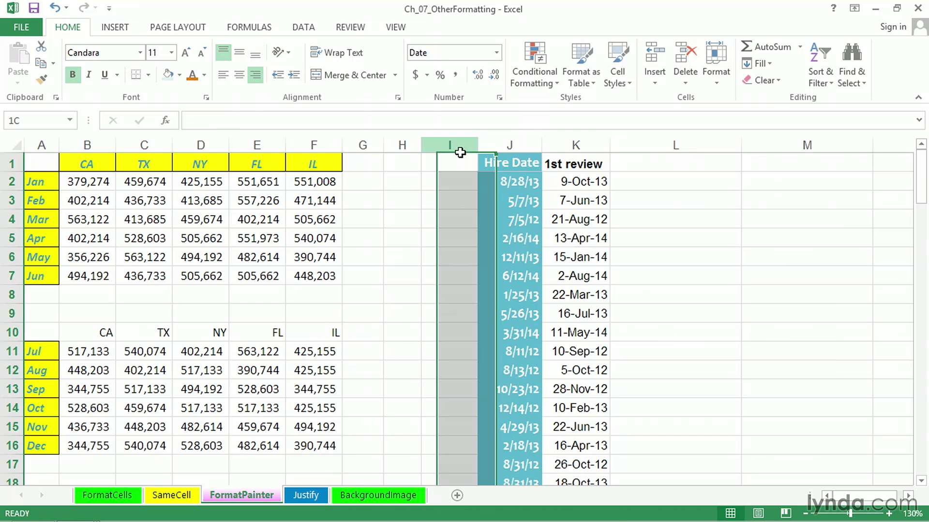
pyautogui.click(524, 185)
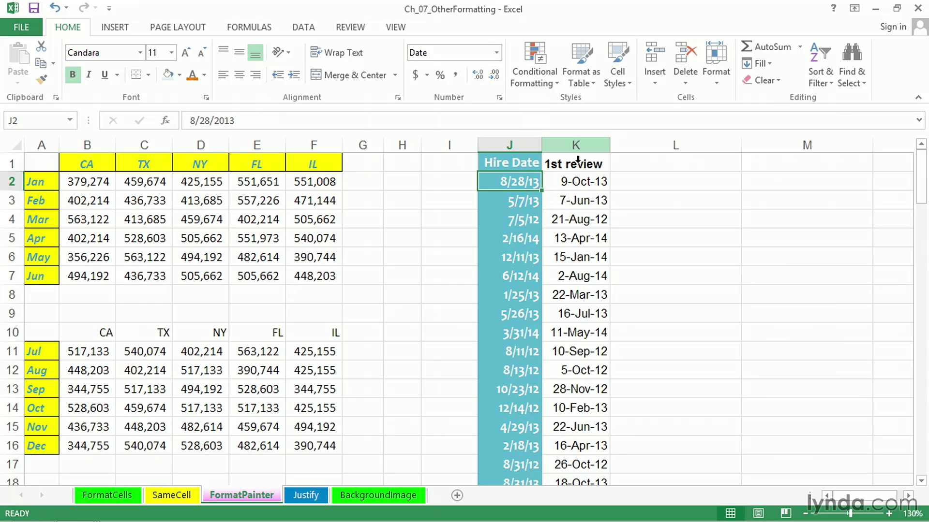
pyautogui.click(522, 158)
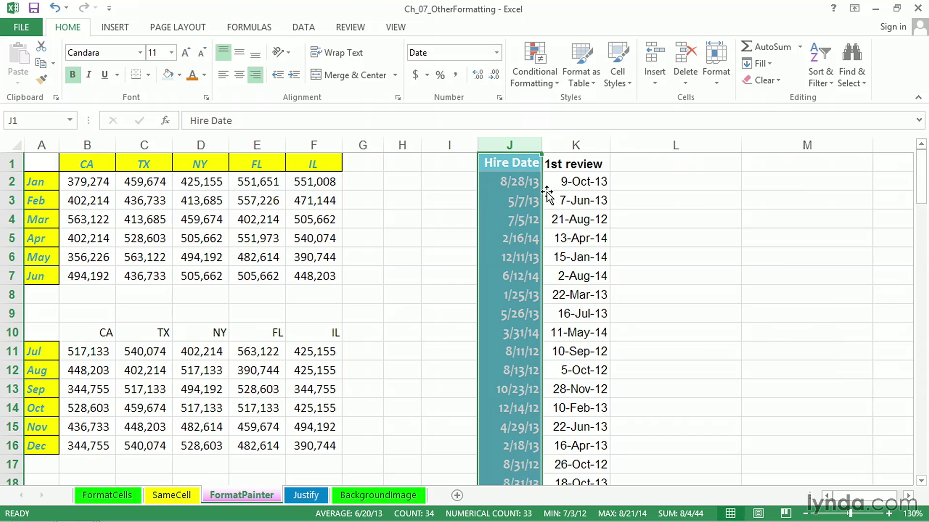
pyautogui.moveTo(542, 192); pyautogui.dragTo(542, 191)
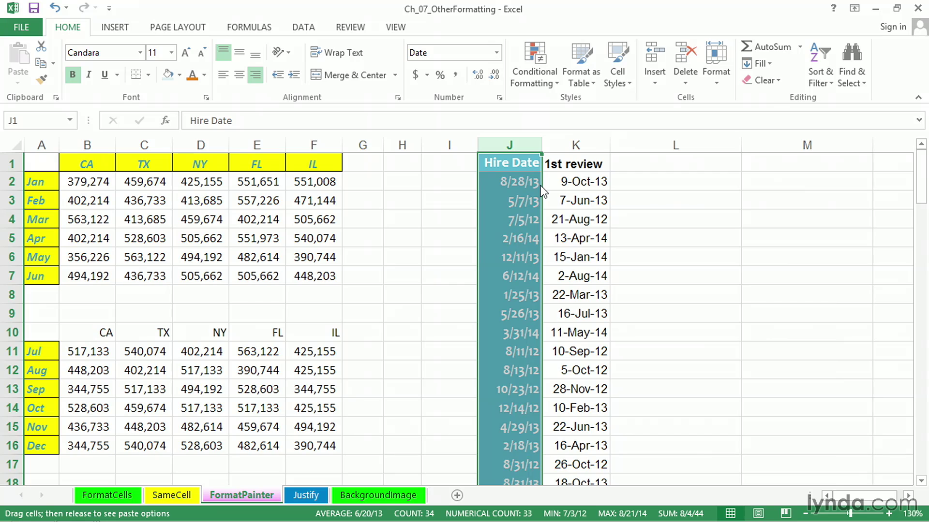
pyautogui.moveTo(542, 192); pyautogui.dragTo(571, 186)
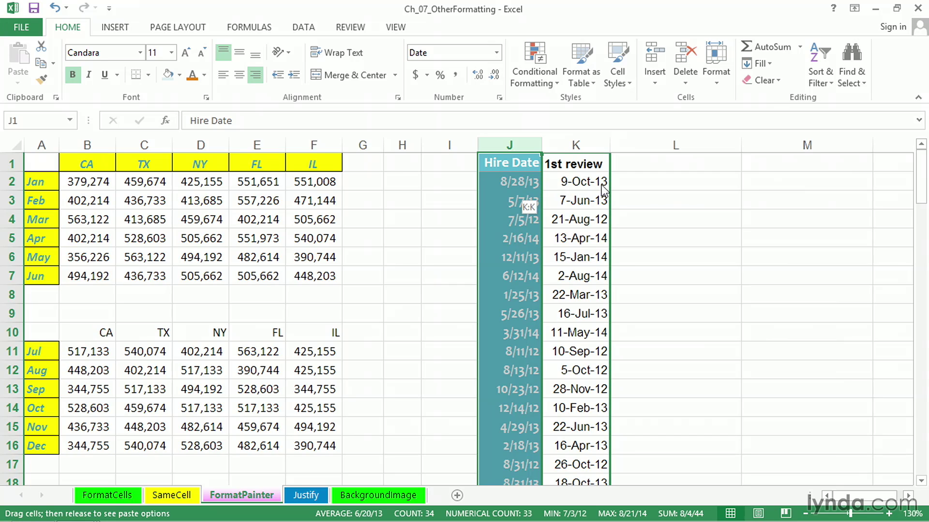
pyautogui.moveTo(602, 184); pyautogui.dragTo(605, 182)
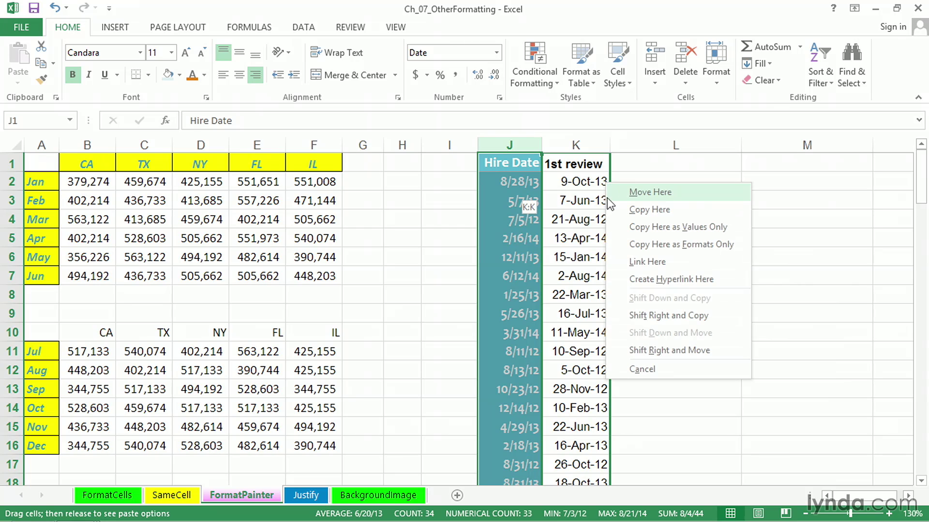
pyautogui.click(637, 241)
pyautogui.click(720, 248)
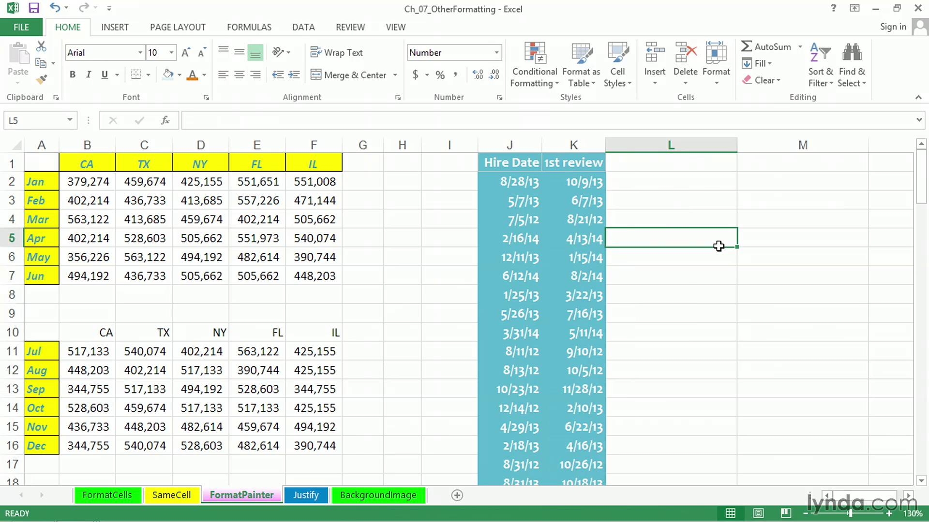
pyautogui.hotkey('ctrl', 'z')
pyautogui.click(796, 266)
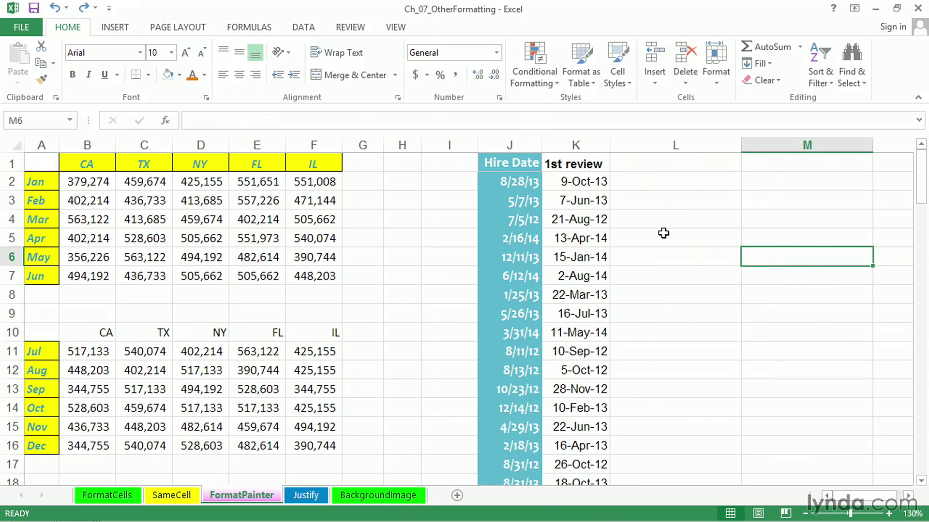
pyautogui.click(526, 159)
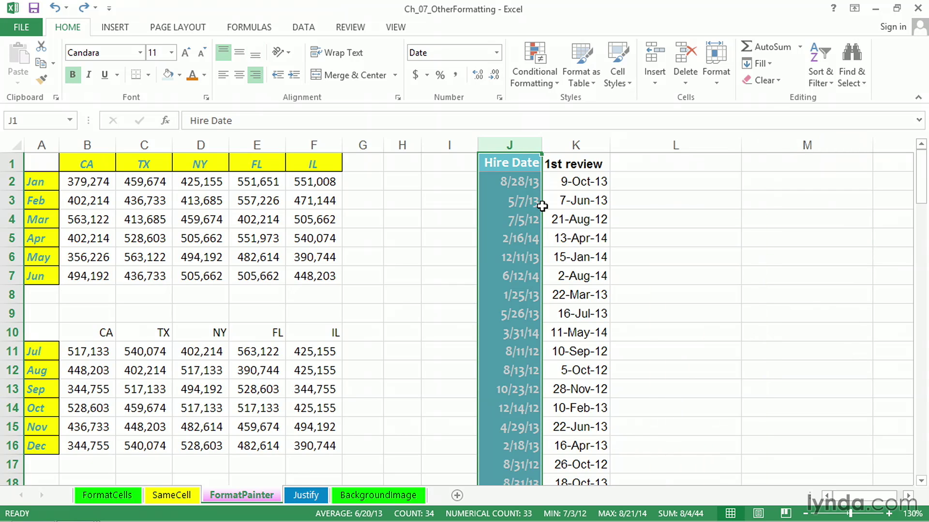
pyautogui.moveTo(548, 207); pyautogui.dragTo(588, 205)
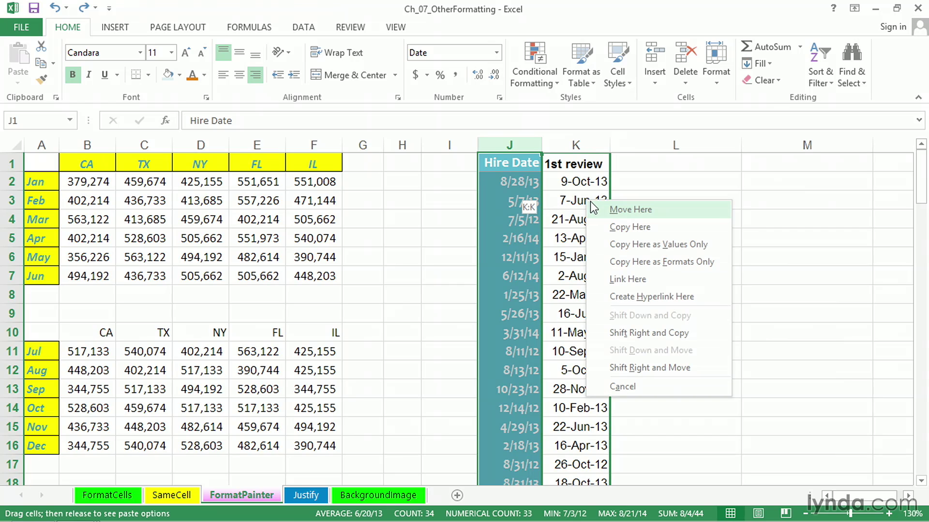
pyautogui.click(621, 263)
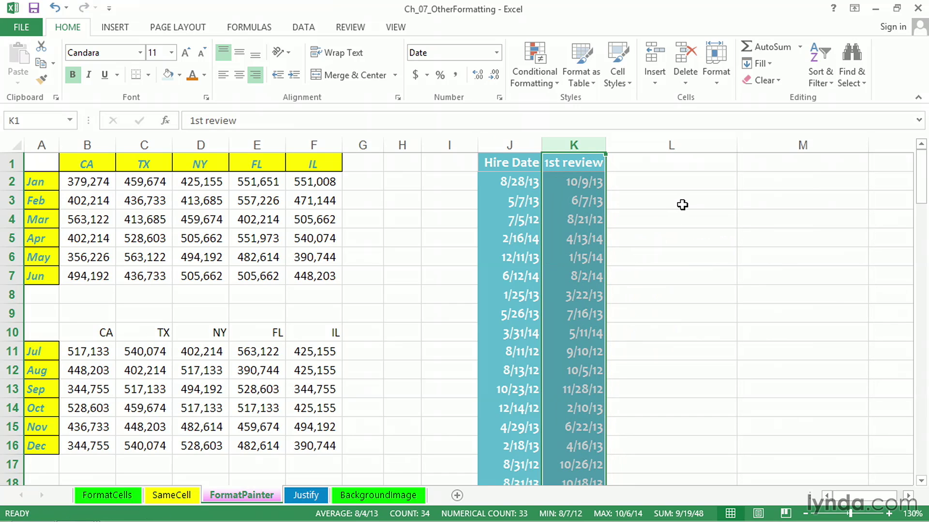
pyautogui.click(682, 204)
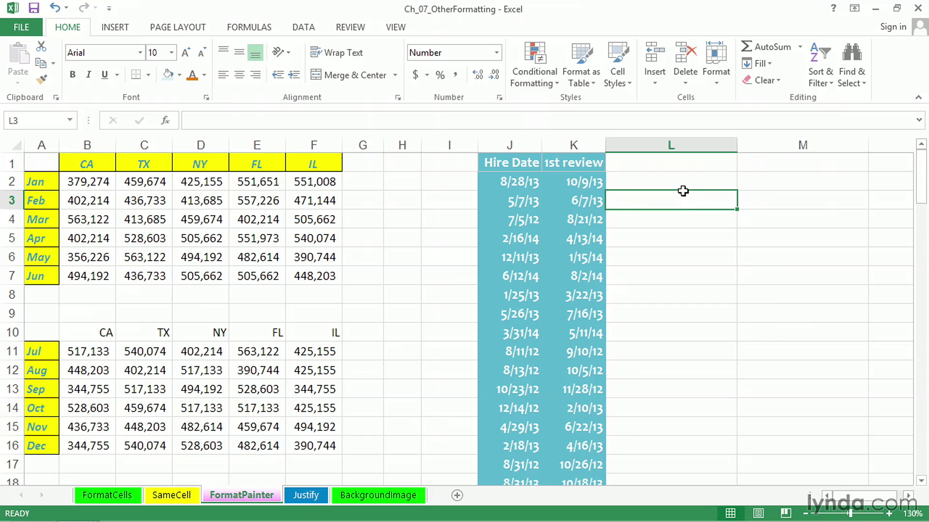